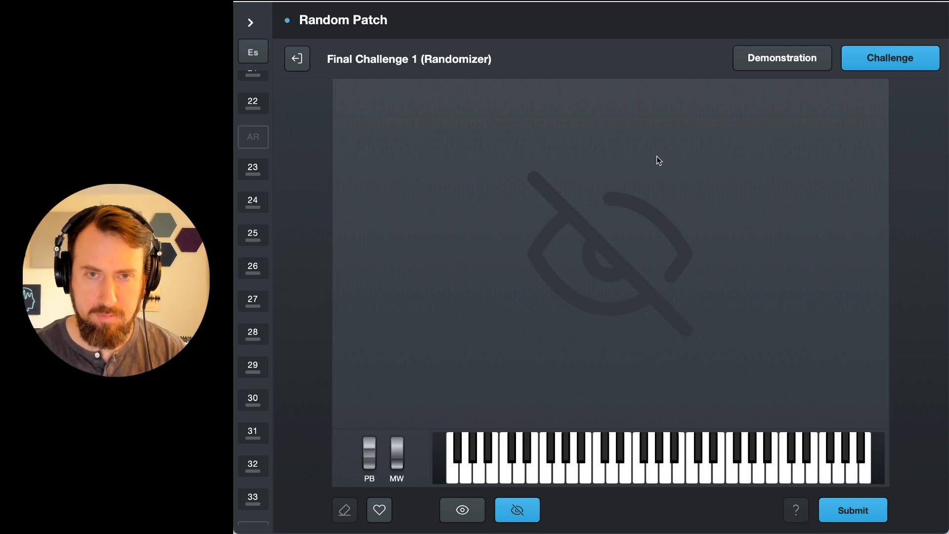
Step: Lower the amp envelope sustain all the way and compare the patch with the hidden target sound
key(space)
drag(735, 117, 728, 200)
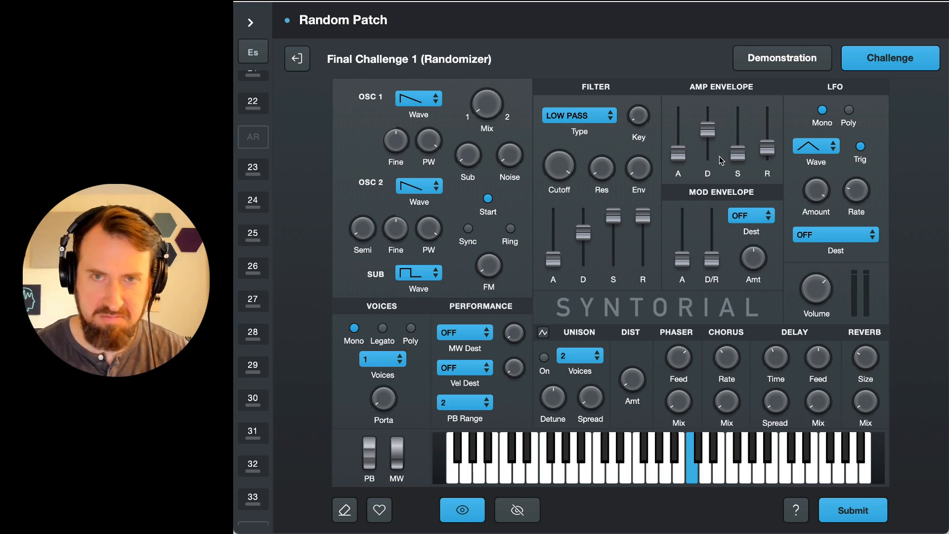
key(space)
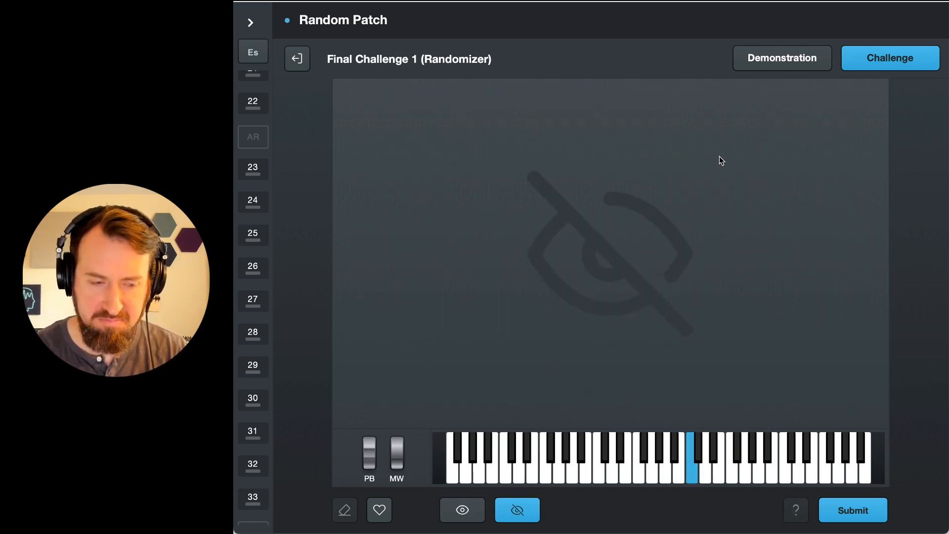
key(space)
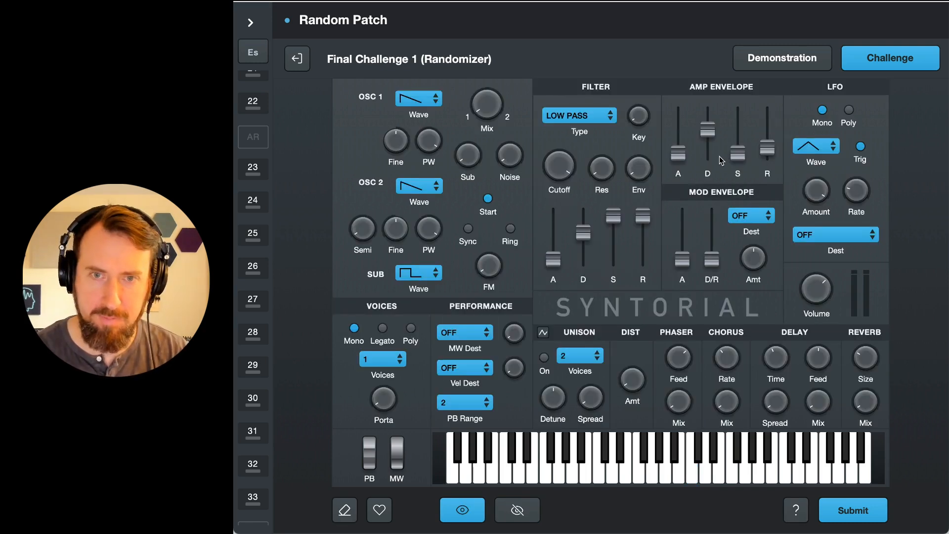
Step: Raise the phaser mix to about halfway and compare the patch with the hidden target sound
drag(683, 397, 683, 313)
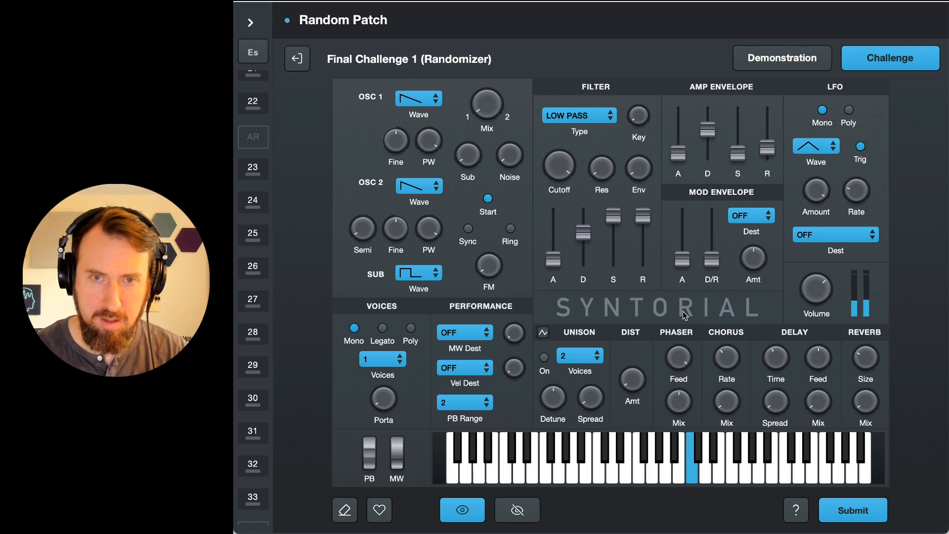
key(space)
key(a)
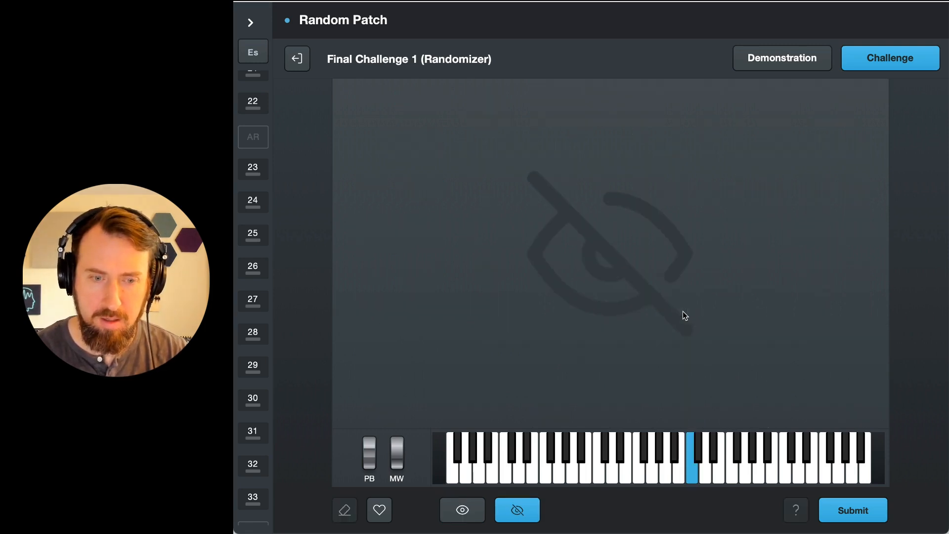
key(space)
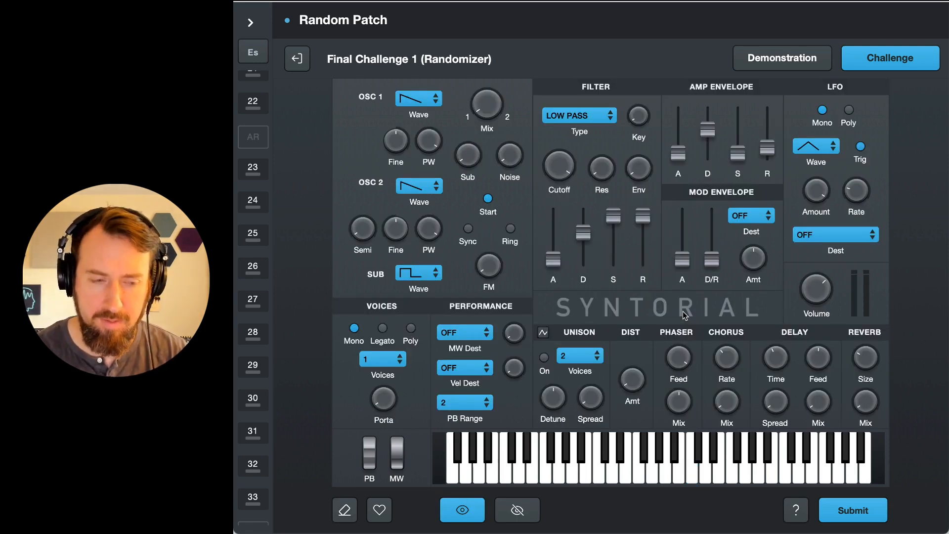
Step: Raise the reverb size to about halfway while comparing the patch with the hidden target sound
key(space)
key(space)
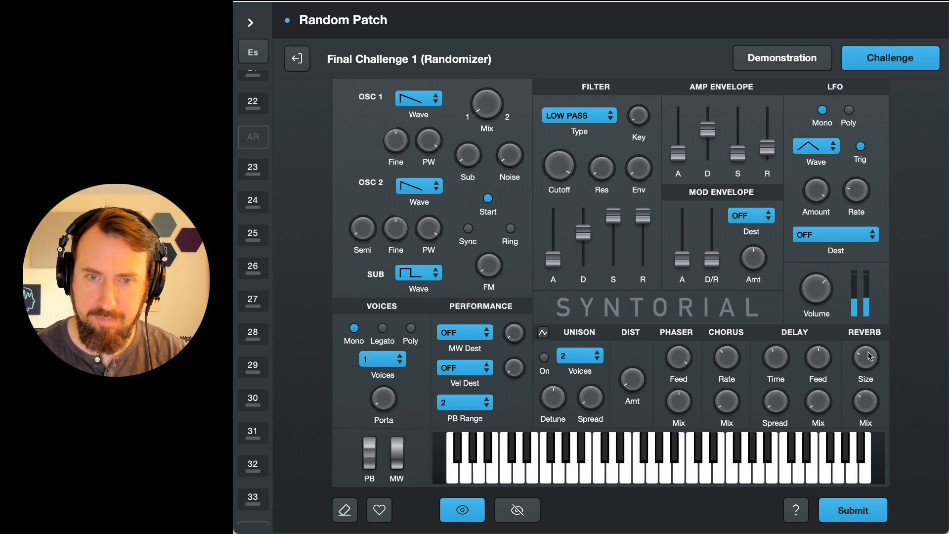
drag(873, 365, 872, 347)
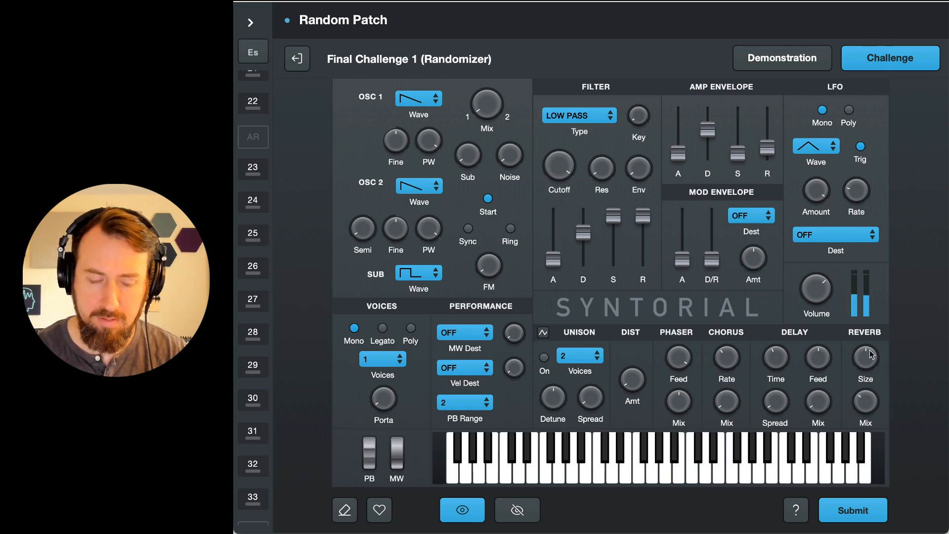
key(space)
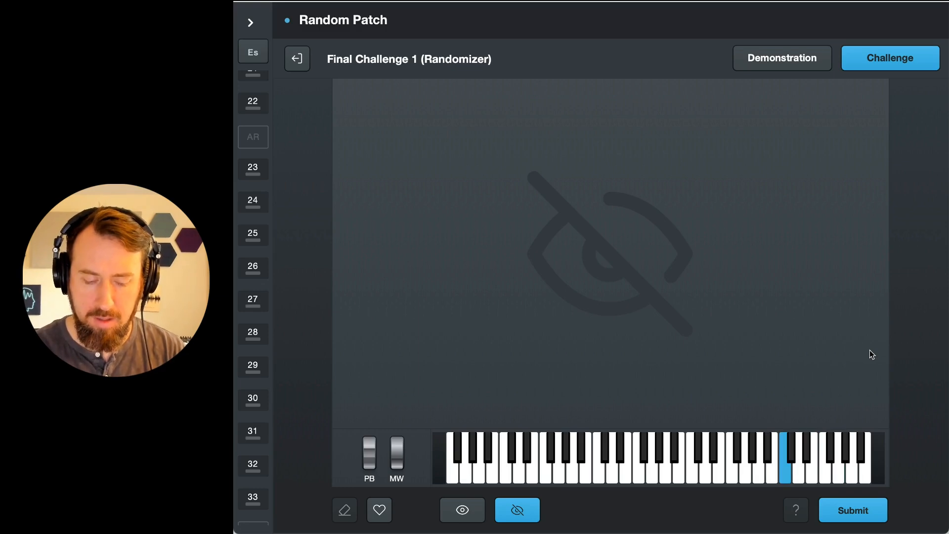
key(space)
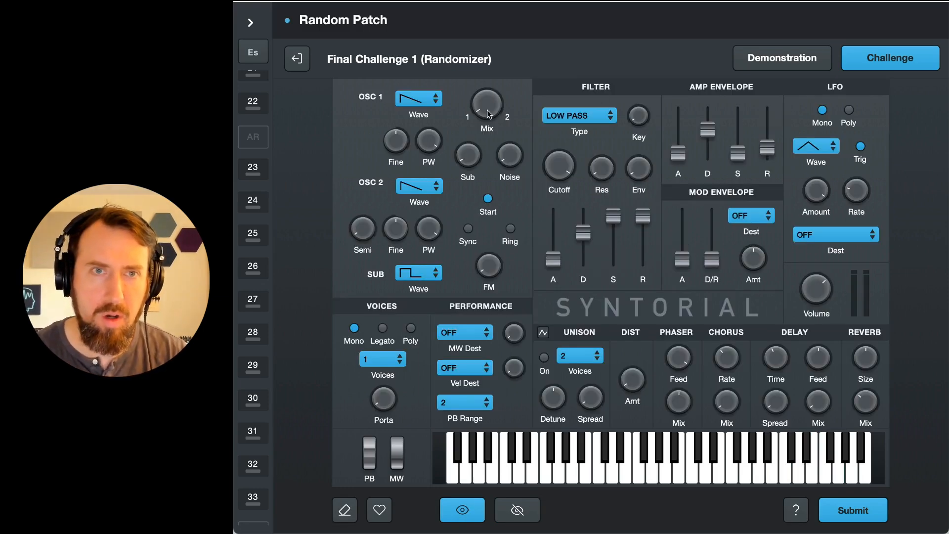
Step: Shift the oscillator mix fully to oscillator 2 with Ring enabled, and set both oscillator waves to Pulse
drag(488, 110, 487, 47)
click(510, 229)
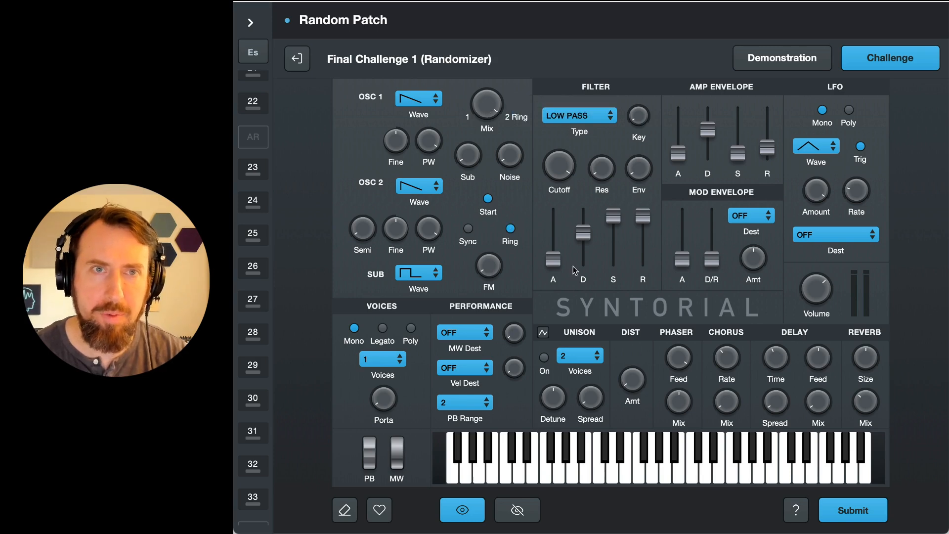
click(435, 108)
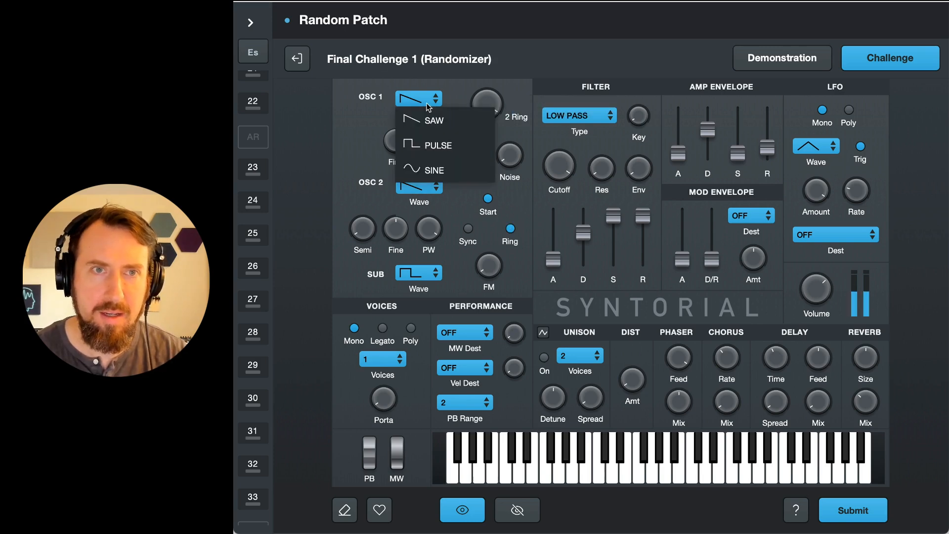
click(431, 144)
click(424, 180)
click(425, 233)
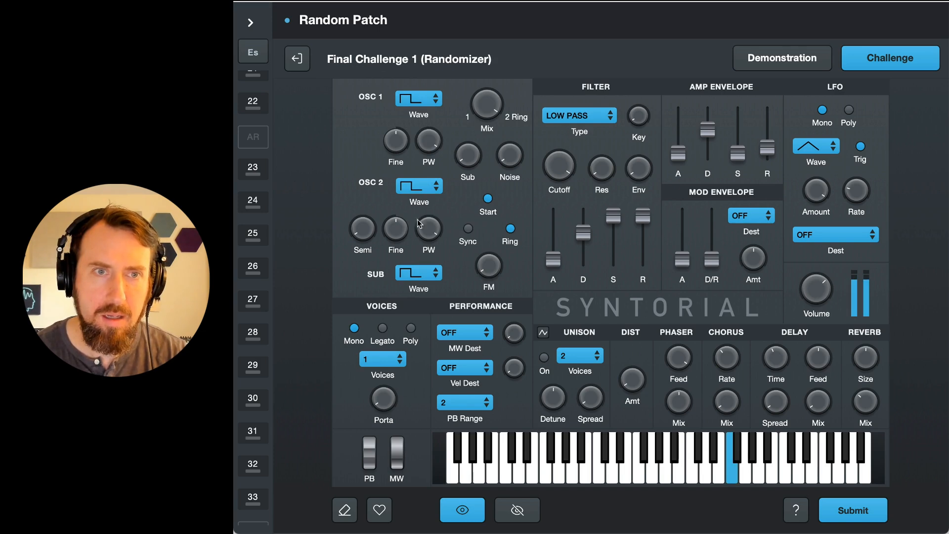
Step: Raise oscillator 2's semitone tuning slightly and compare the ring-modulated patch with the hidden target sound
mouse_move(361, 208)
drag(359, 204, 361, 194)
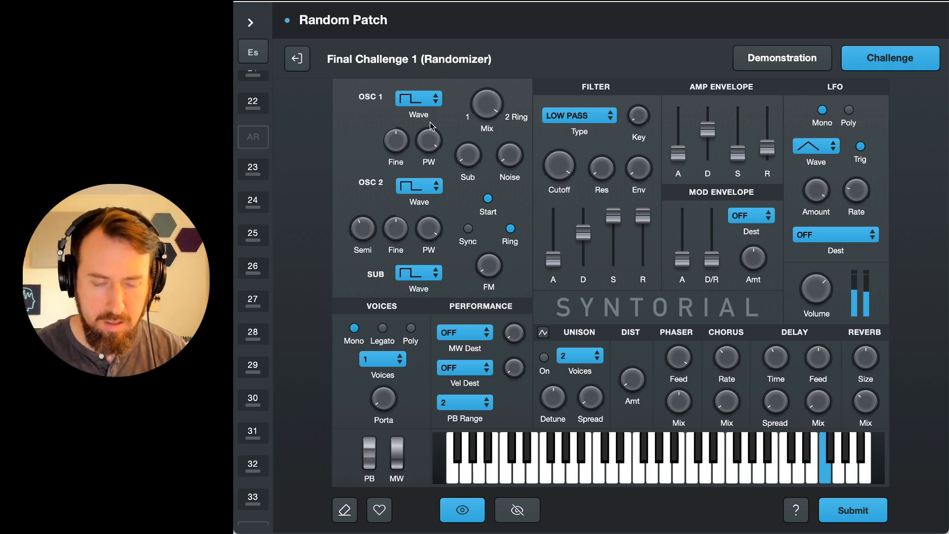
key(Right)
key(Left)
key(Right)
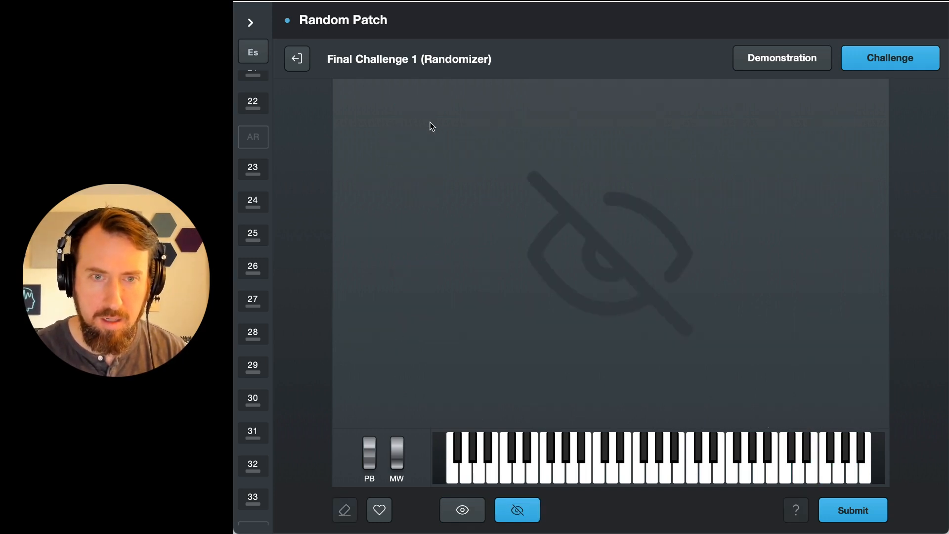
key(Left)
Step: Try a Sine wave on oscillator 1 at different oscillator 2 semitone tunings, and return oscillator 1 to Pulse
click(424, 98)
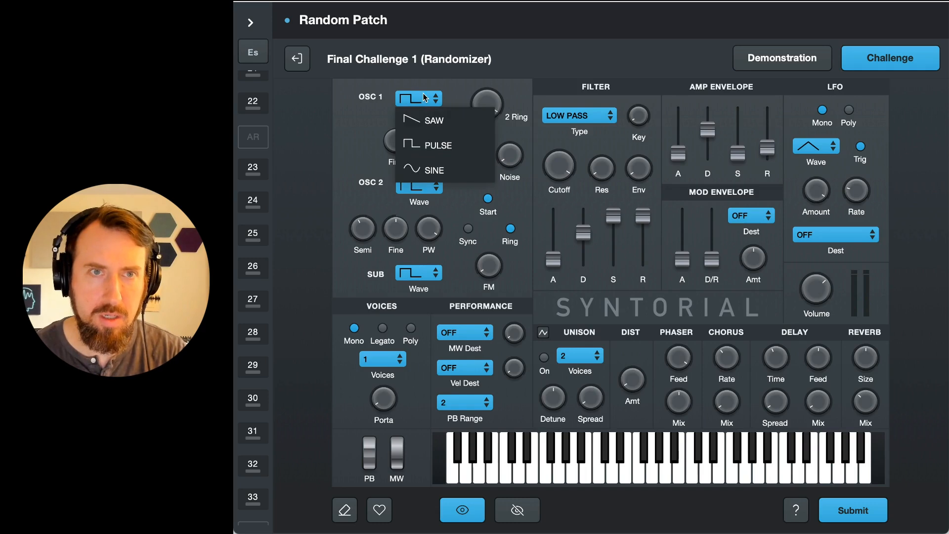
click(447, 171)
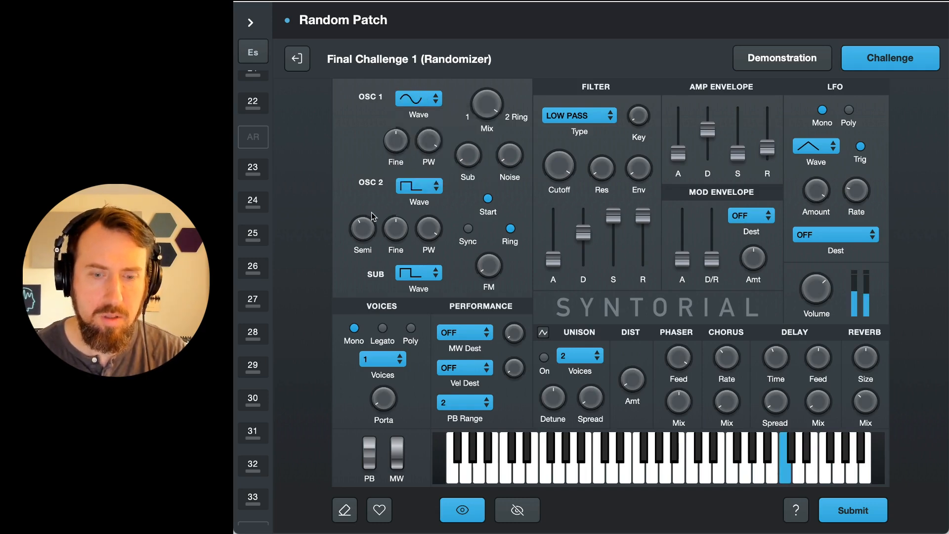
drag(373, 217, 376, 236)
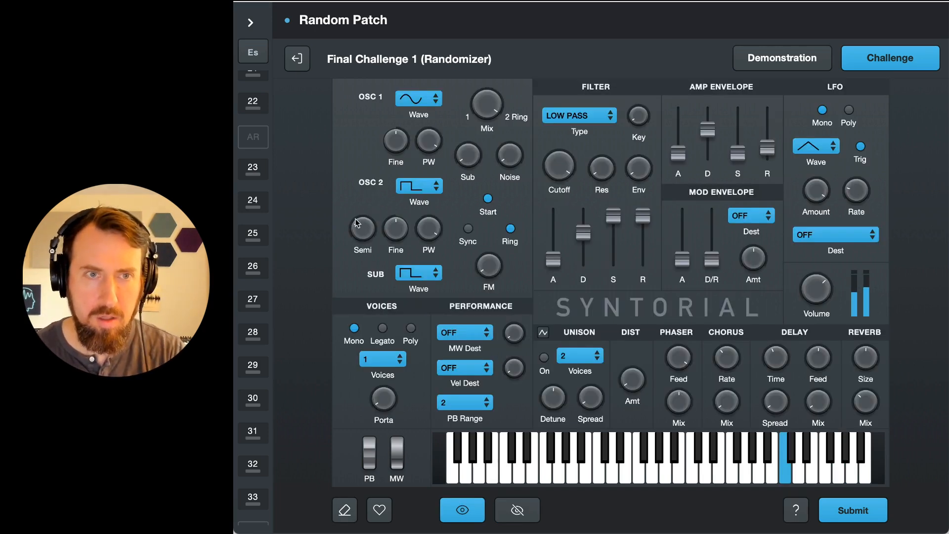
mouse_move(356, 224)
mouse_down()
mouse_move(364, 170)
mouse_move(371, 219)
mouse_up()
click(419, 101)
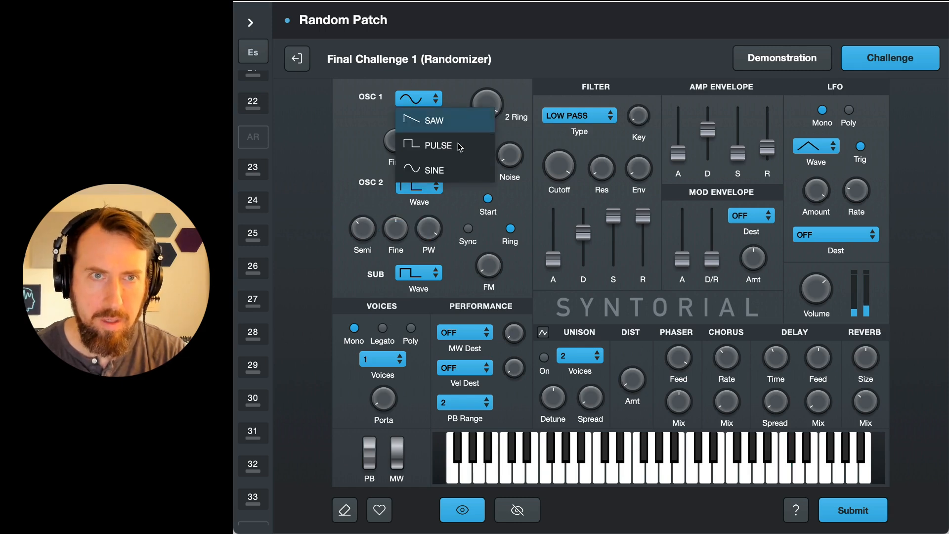
click(455, 143)
Step: Try a Sine wave on oscillator 2 and return it to Pulse
click(419, 186)
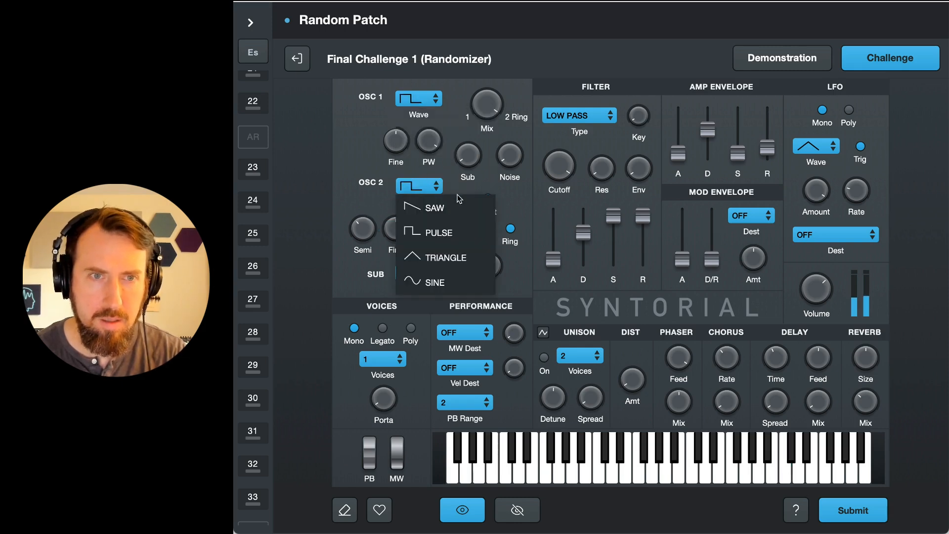
click(440, 282)
click(432, 191)
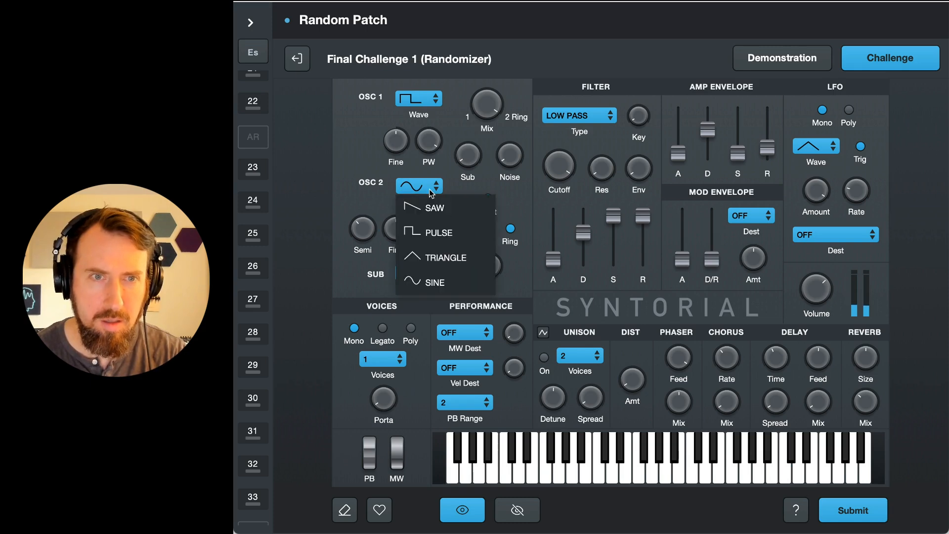
click(438, 232)
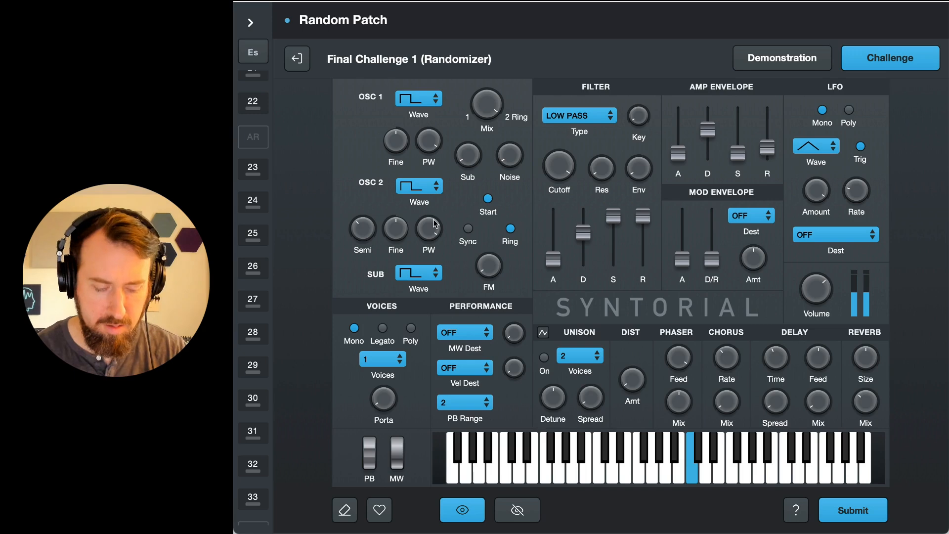
Step: Turn oscillator 2's semitone tuning up high, checking the pitch against the hidden target sound
key(Right)
key(Left)
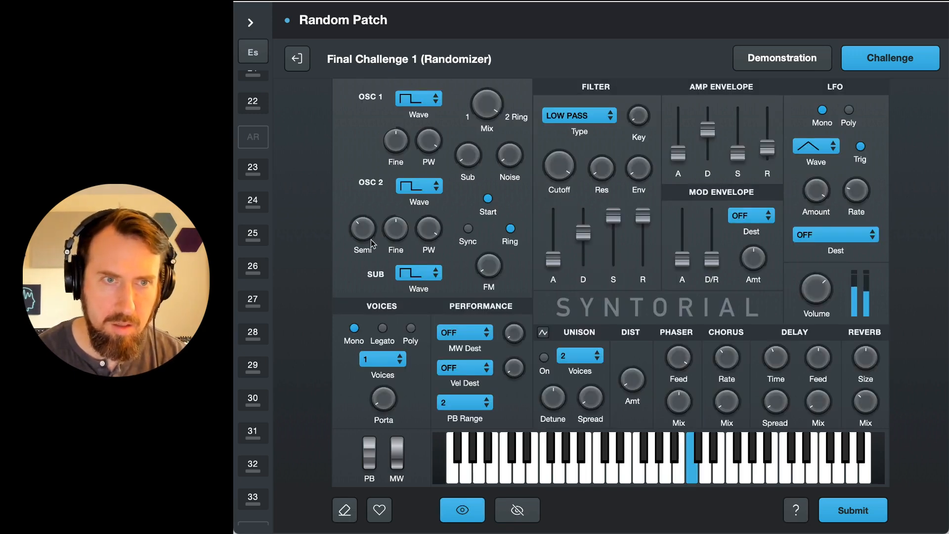
mouse_move(374, 241)
mouse_down()
mouse_move(373, 194)
mouse_move(370, 237)
mouse_up()
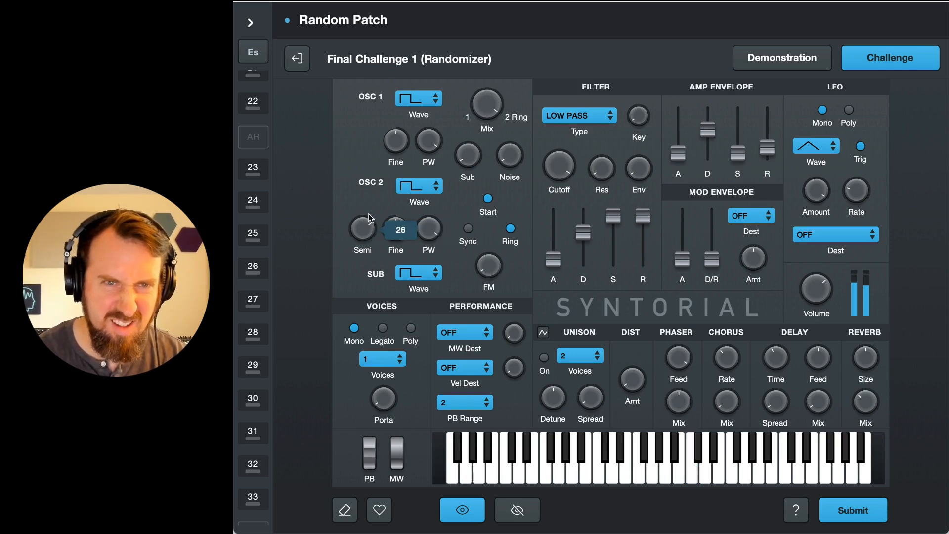
key(Right)
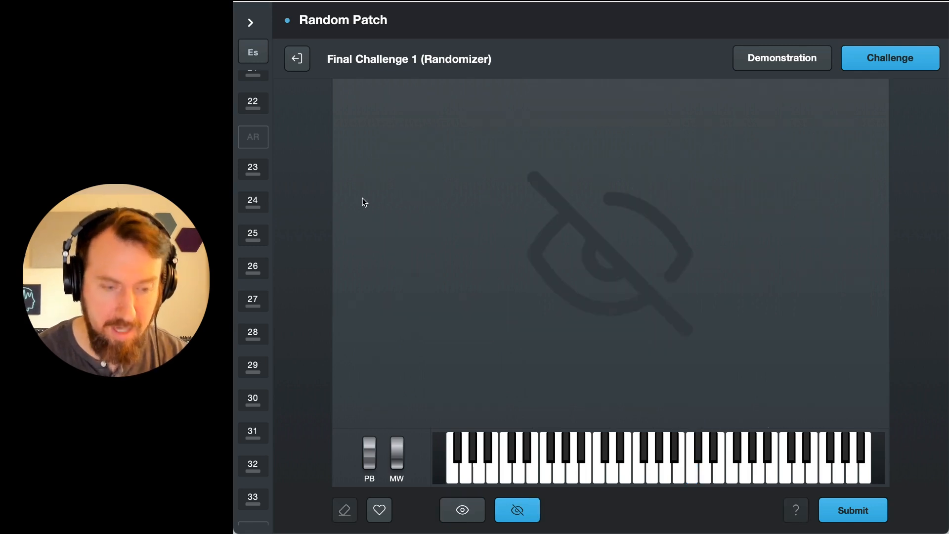
key(Left)
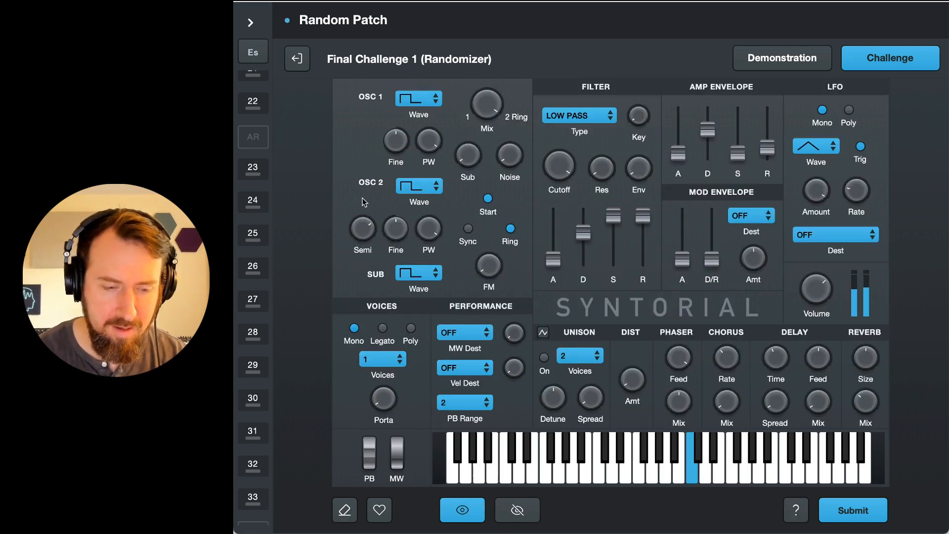
key(Right)
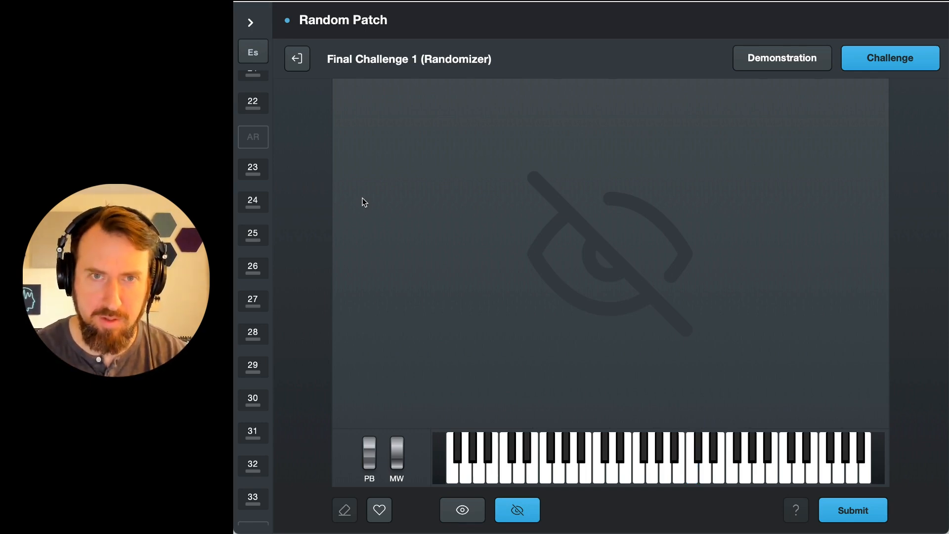
key(Left)
Step: Change the filter type to Band Pass and compare the patch with the hidden target sound
click(579, 112)
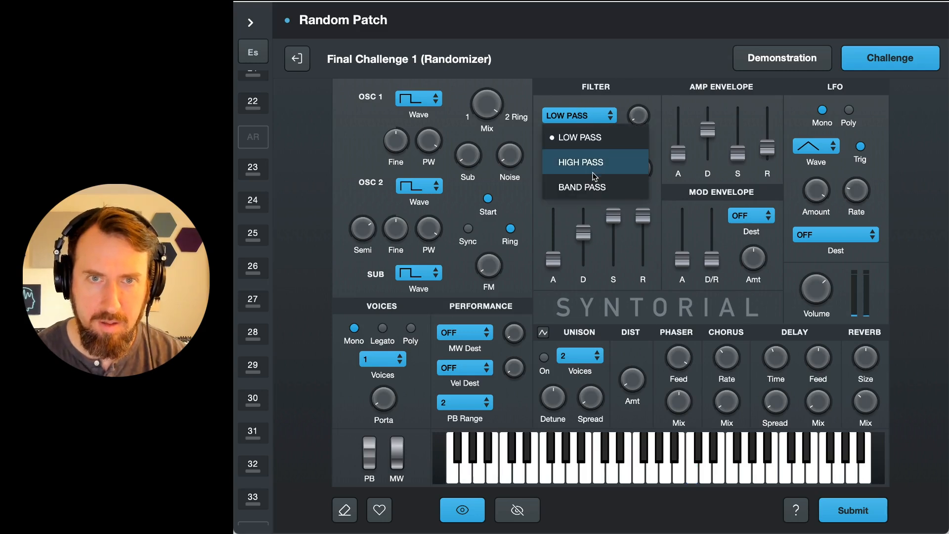
click(568, 187)
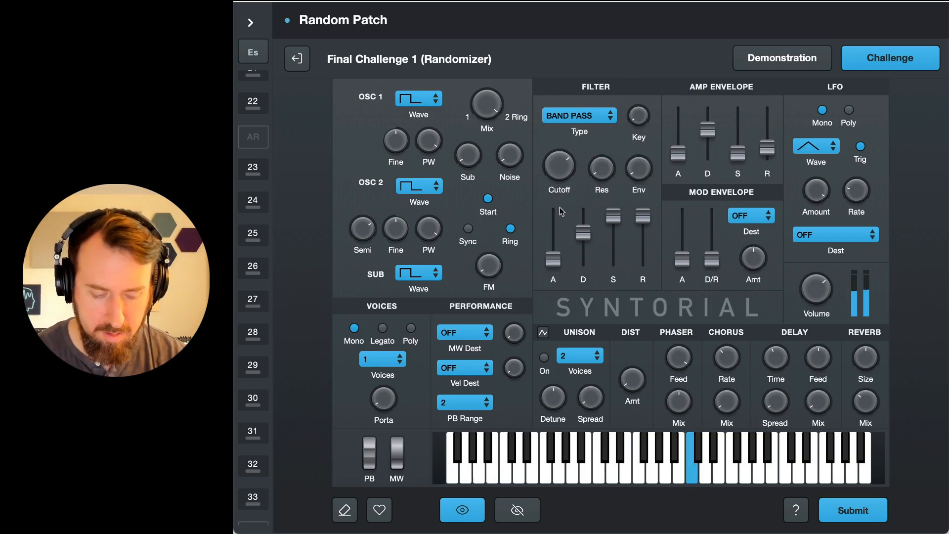
key(Right)
key(Left)
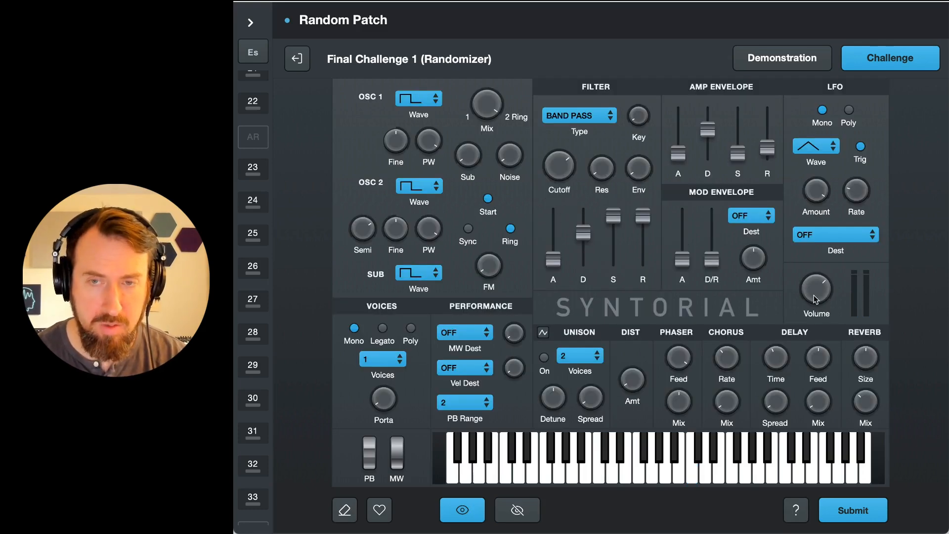
Step: Raise the synth's output volume and compare its level with the hidden target sound
drag(814, 295, 816, 277)
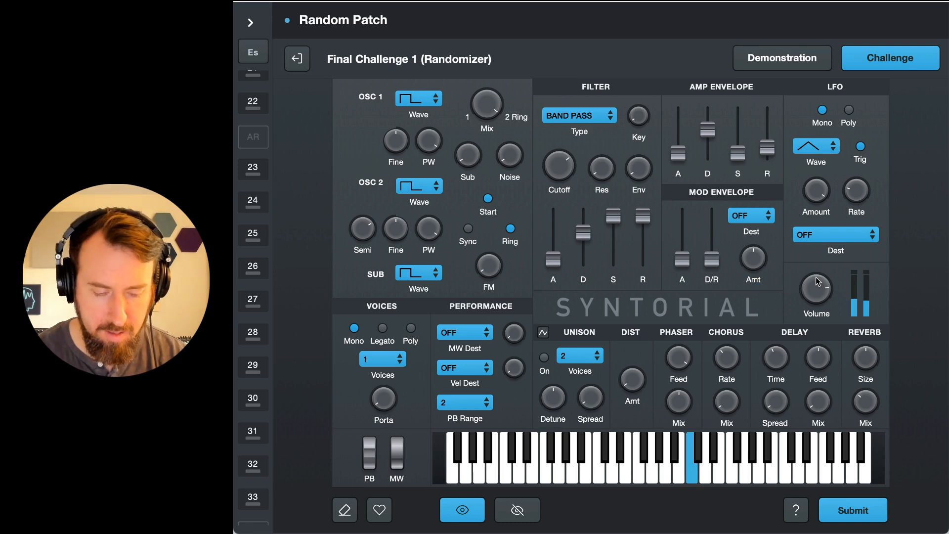
key(Right)
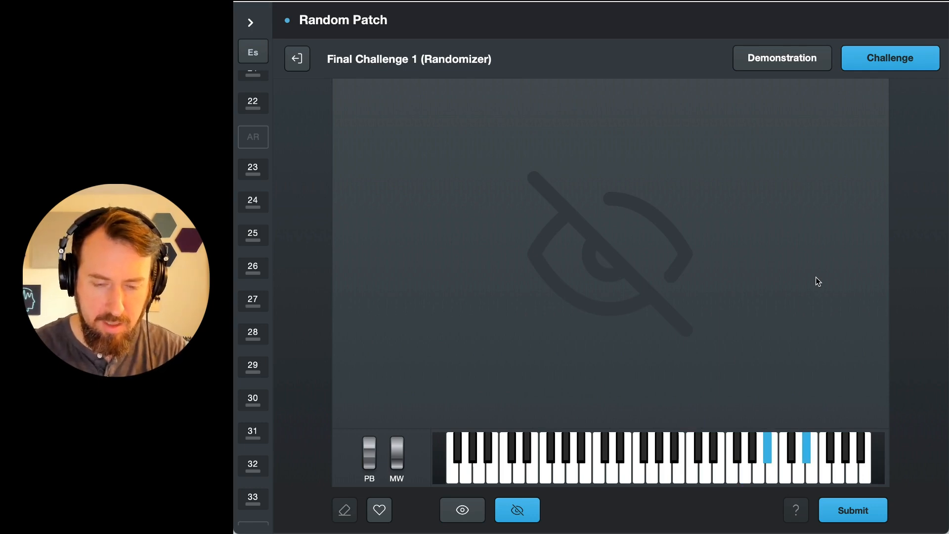
key(Left)
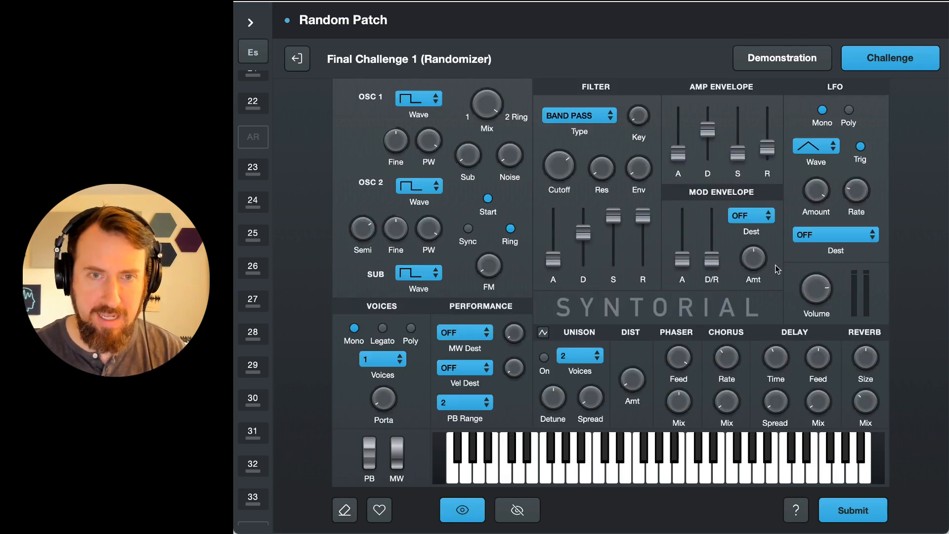
Step: Switch the voice mode to Legato and compare overlapping notes with the hidden target sound
click(382, 329)
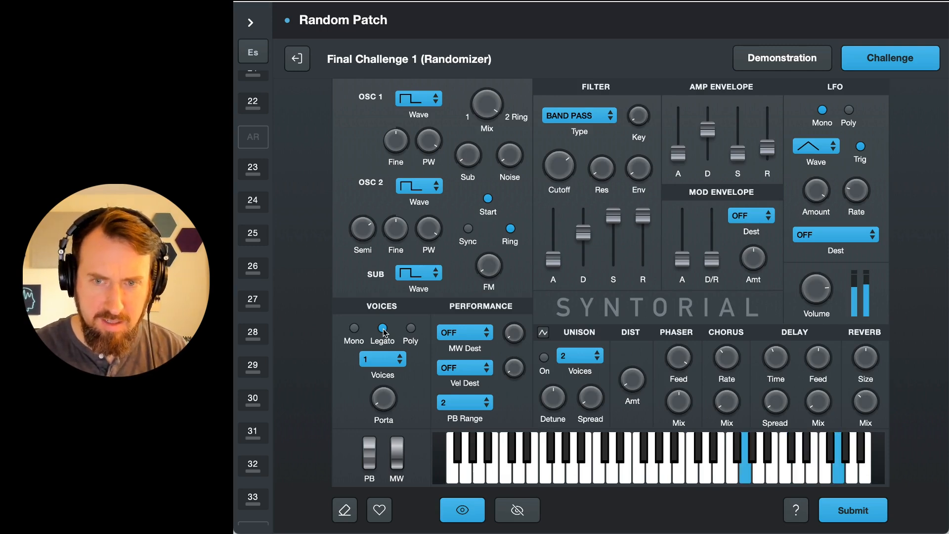
key(Right)
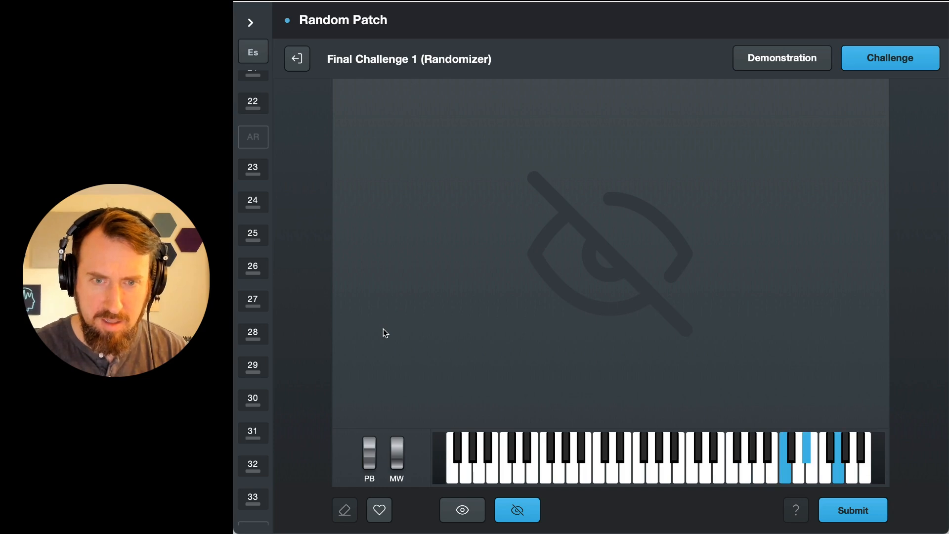
Step: Adjust the reverb mix and compare the patch's wetness with the hidden target sound
key(Left)
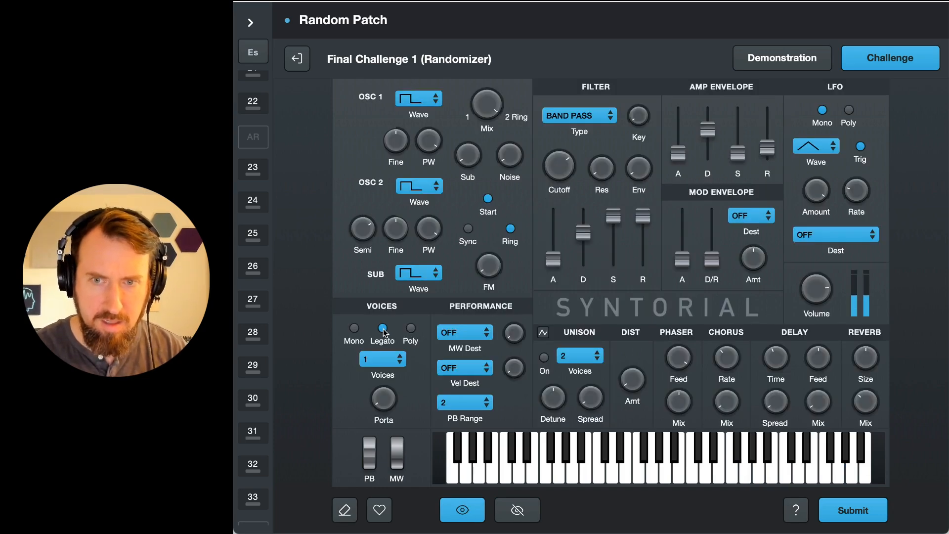
key(Right)
key(Left)
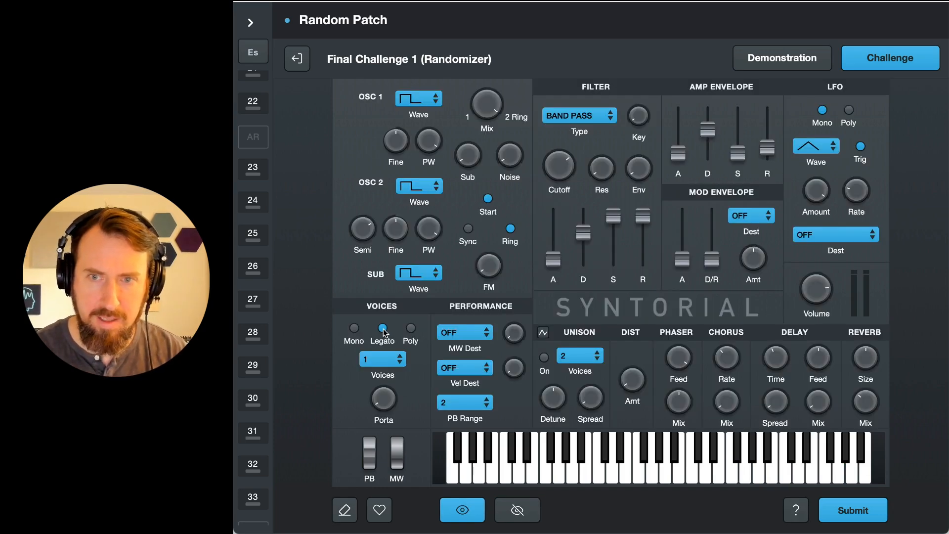
drag(858, 403, 860, 413)
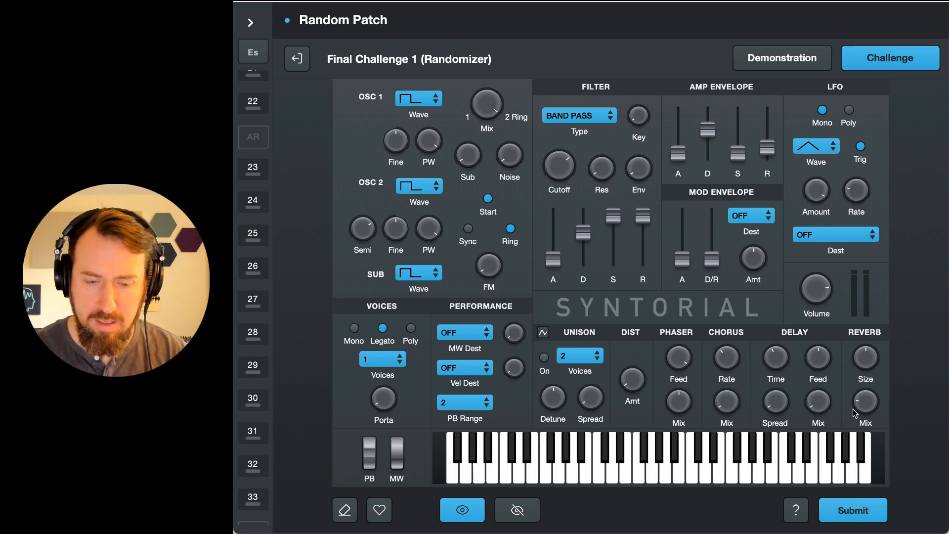
key(Right)
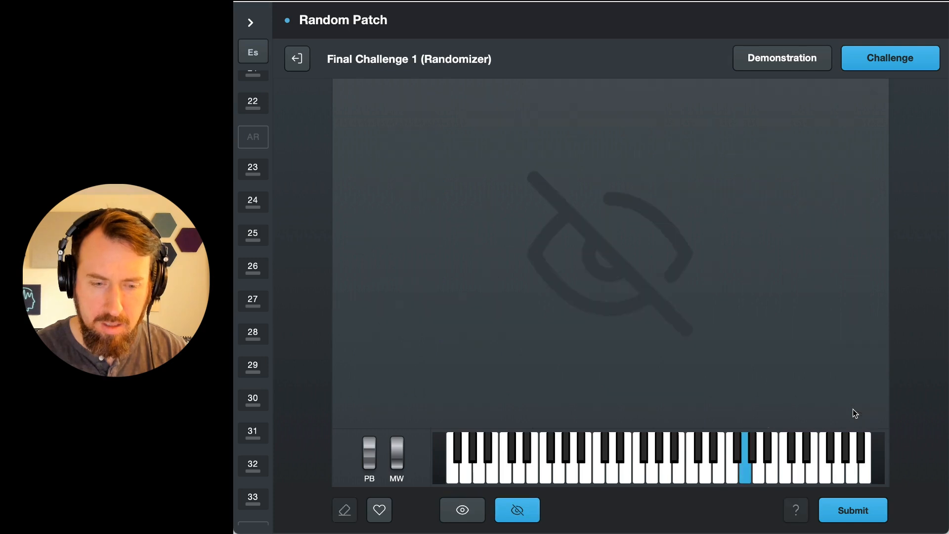
key(Left)
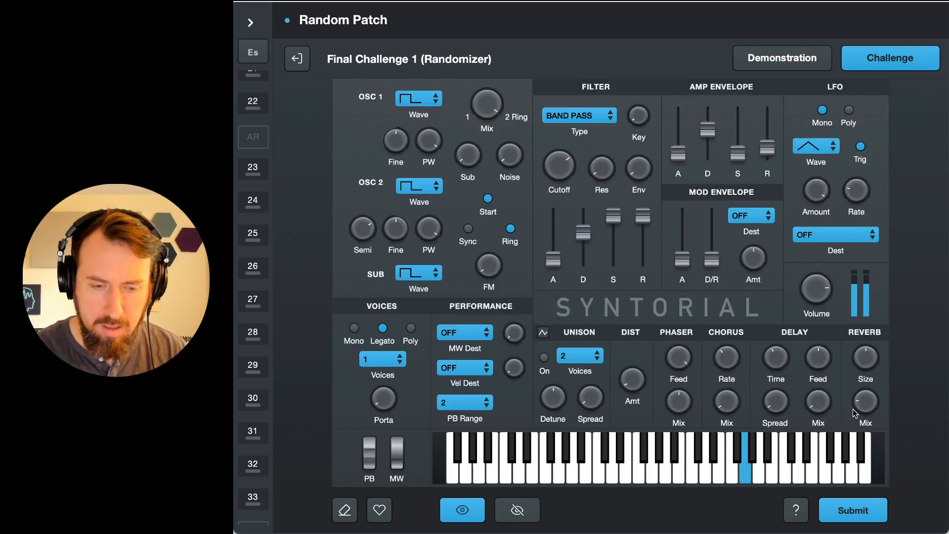
Step: Increase the reverb size and compare the reverb tail with the hidden target sound
mouse_move(871, 360)
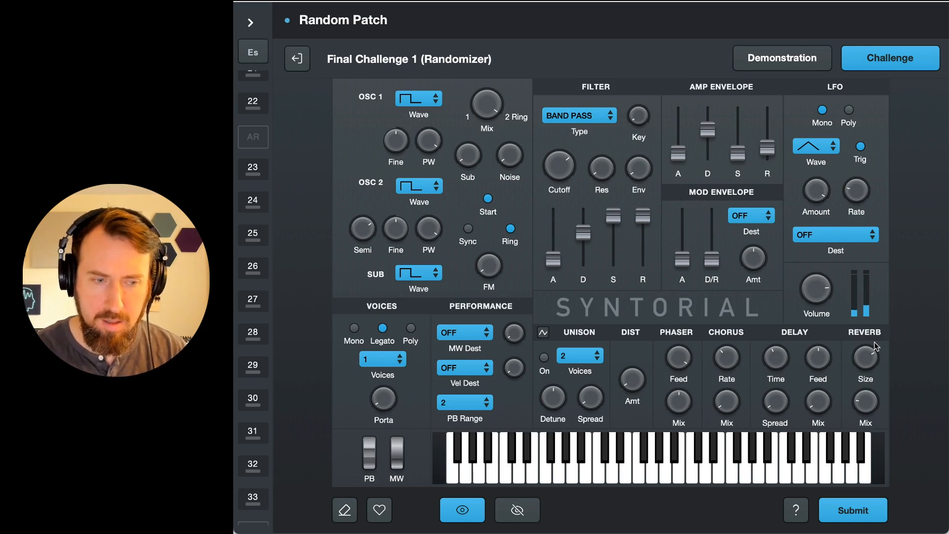
key(Right)
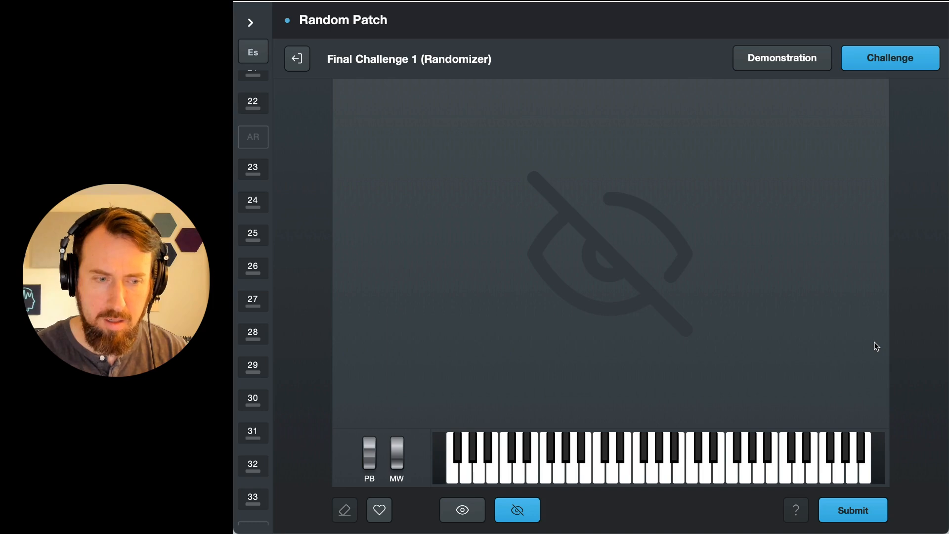
key(Left)
key(Right)
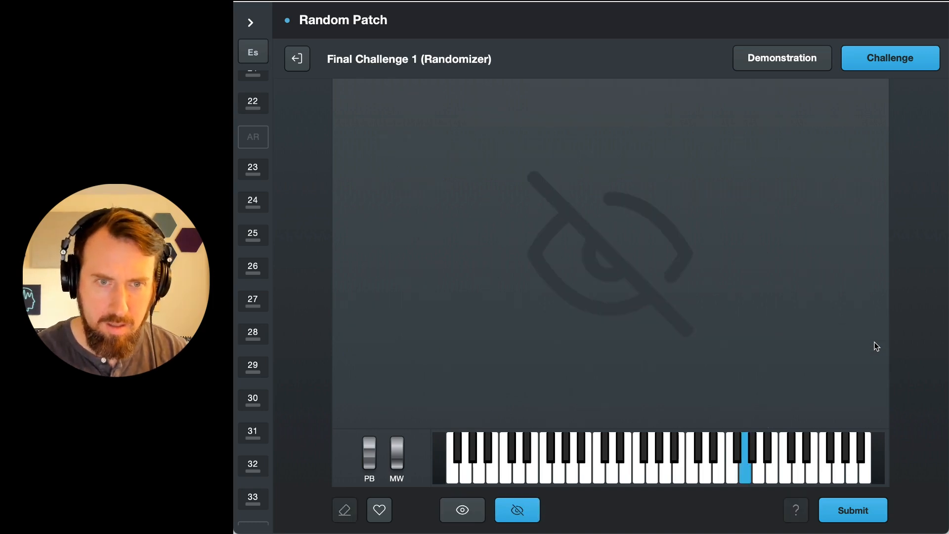
key(Left)
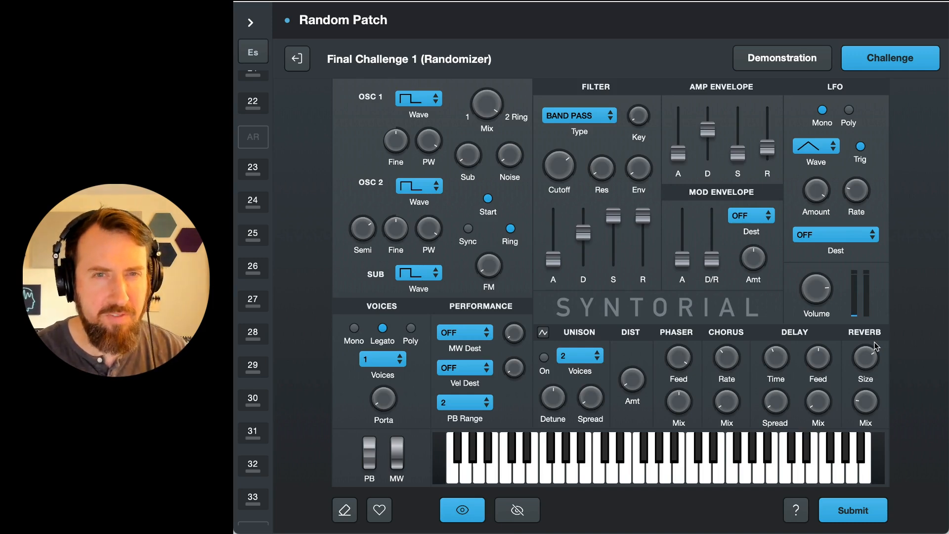
key(Right)
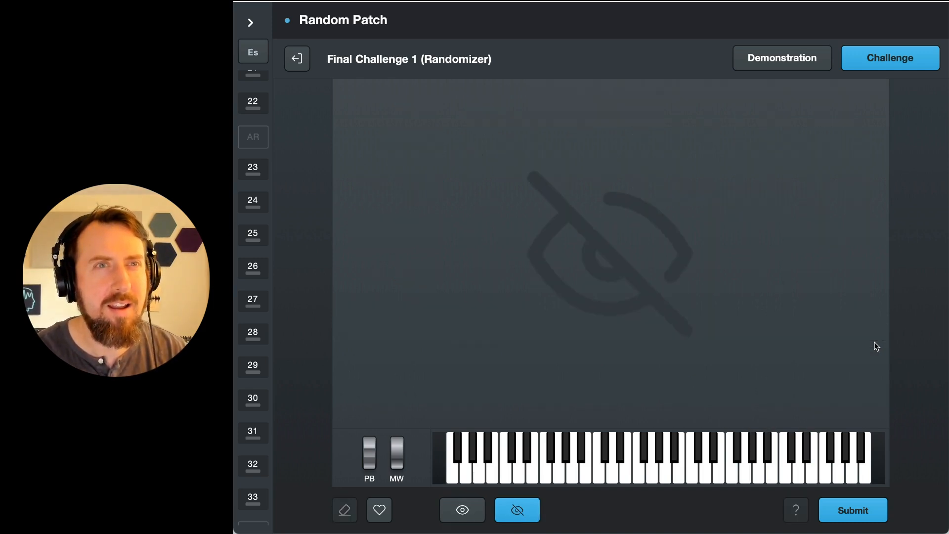
key(Left)
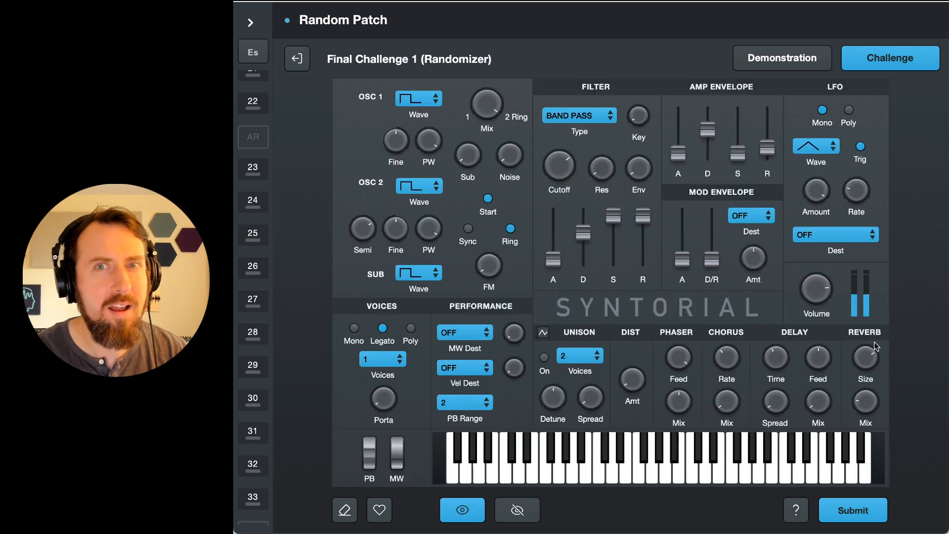
key(Right)
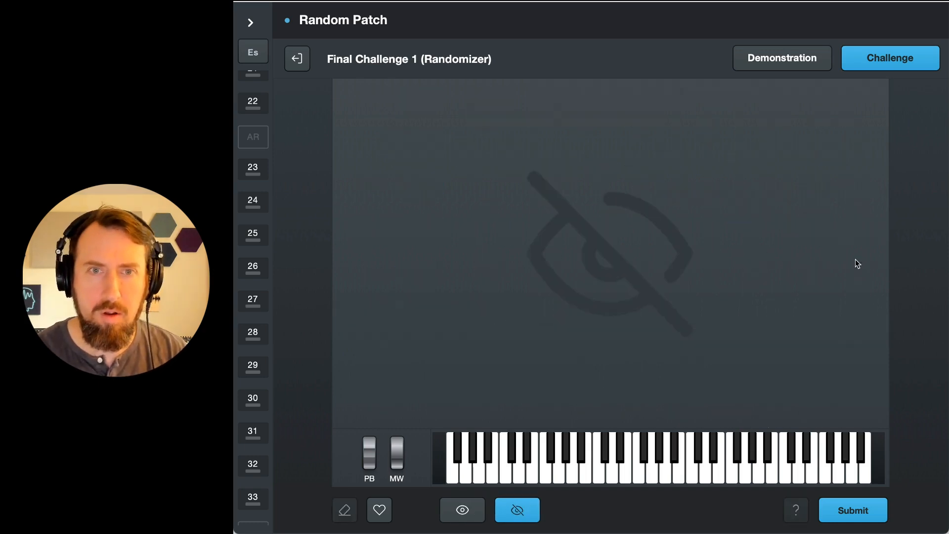
Step: Lengthen the amp envelope's release slightly and compare how notes fade with the hidden target sound
key(Left)
drag(773, 144, 775, 140)
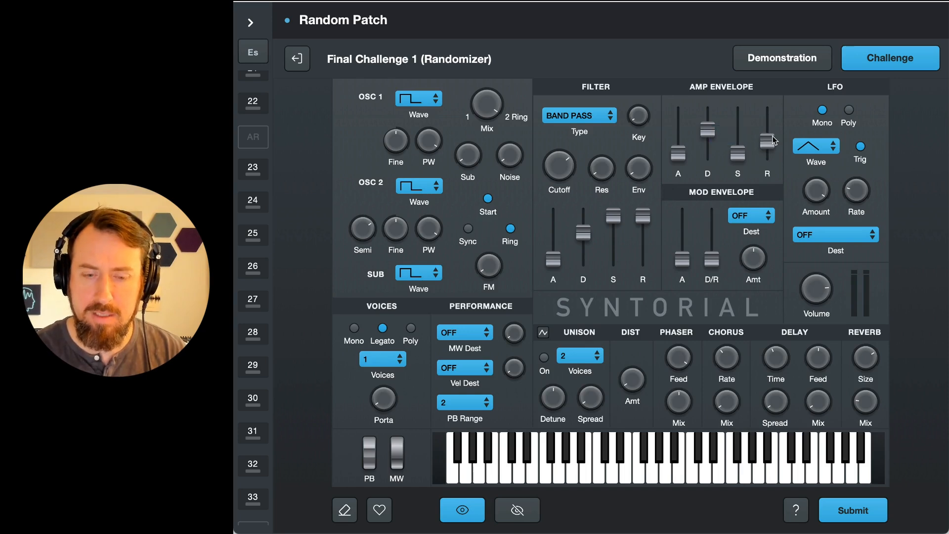
key(Right)
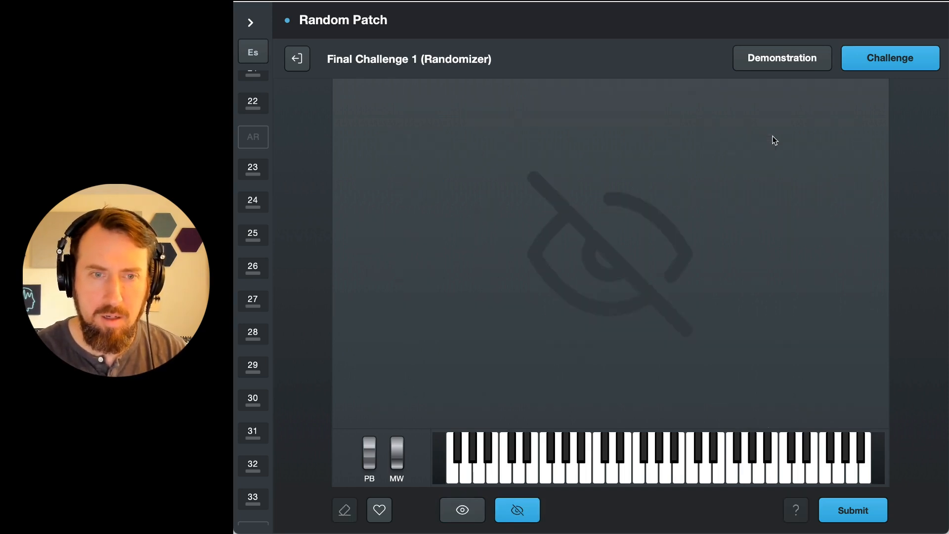
key(Left)
key(Right)
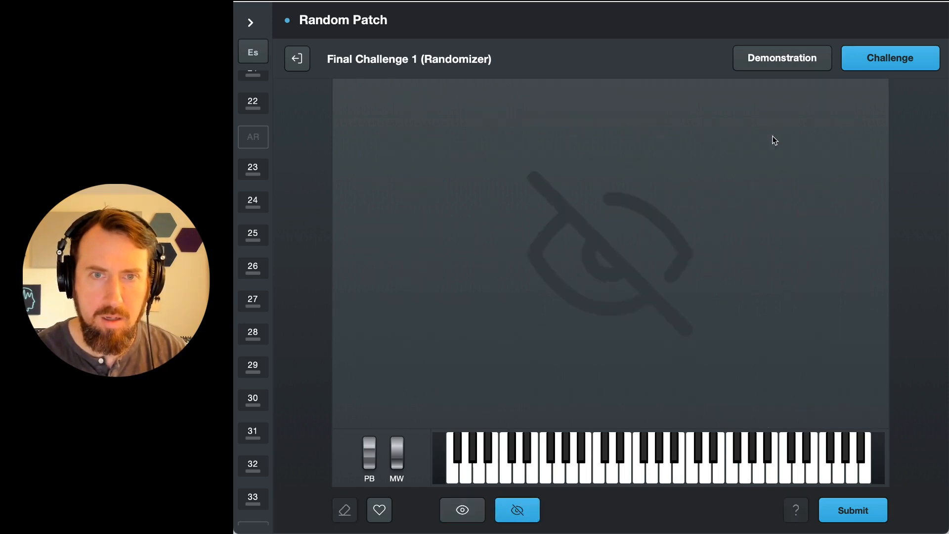
Step: Try a different filter resonance and compare the patch's tone with the hidden target sound
key(Left)
drag(593, 158, 611, 144)
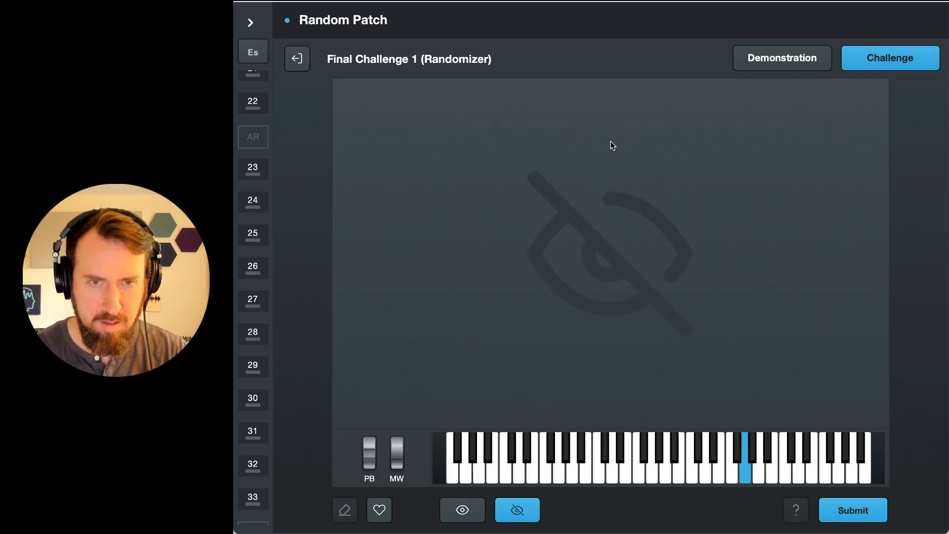
key(Right)
key(Left)
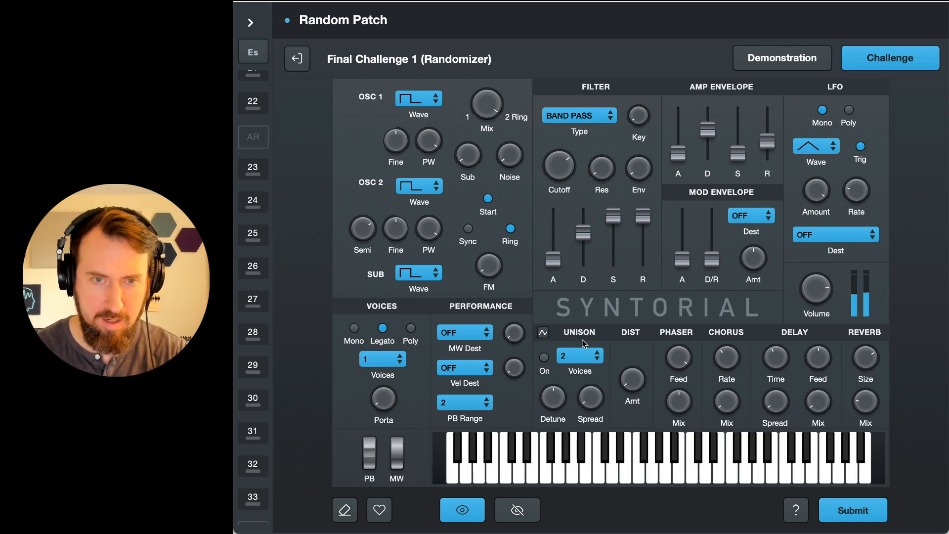
Step: Try filter key tracking at 0.25, comparing different notes with the hidden target sound, and restore the previous setting
key(Right)
key(Left)
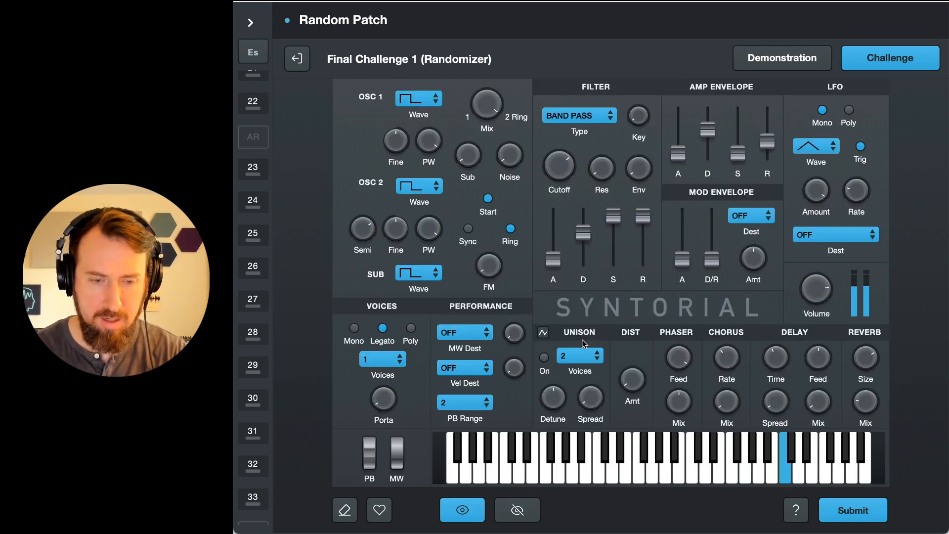
key(Right)
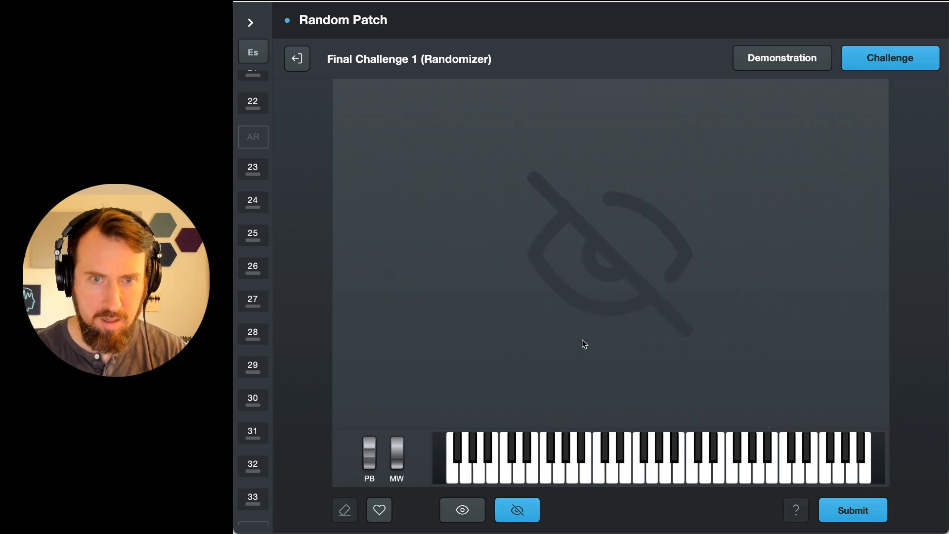
key(Left)
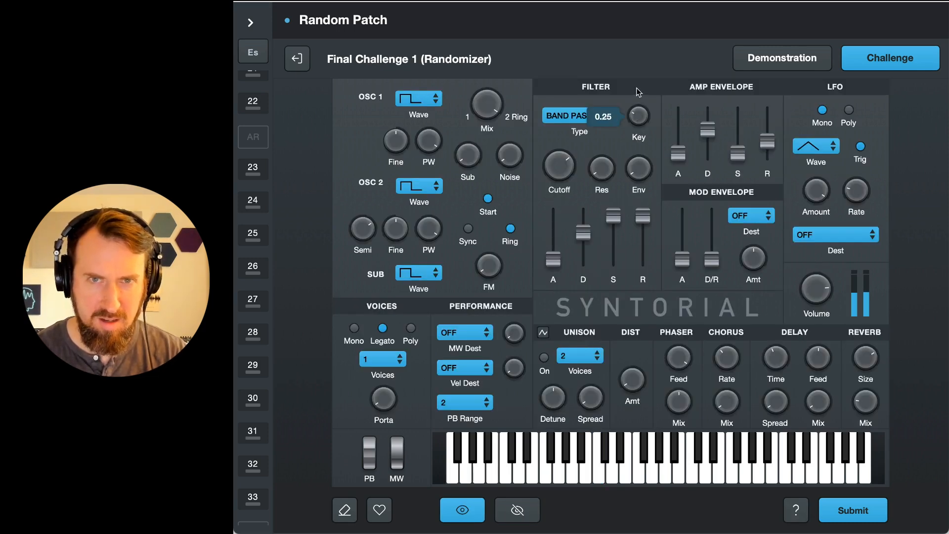
key(Right)
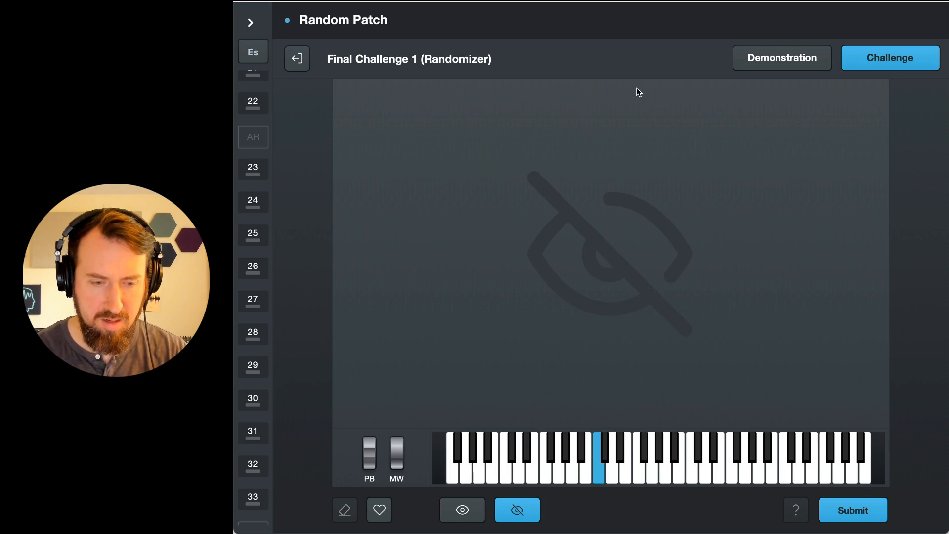
key(Left)
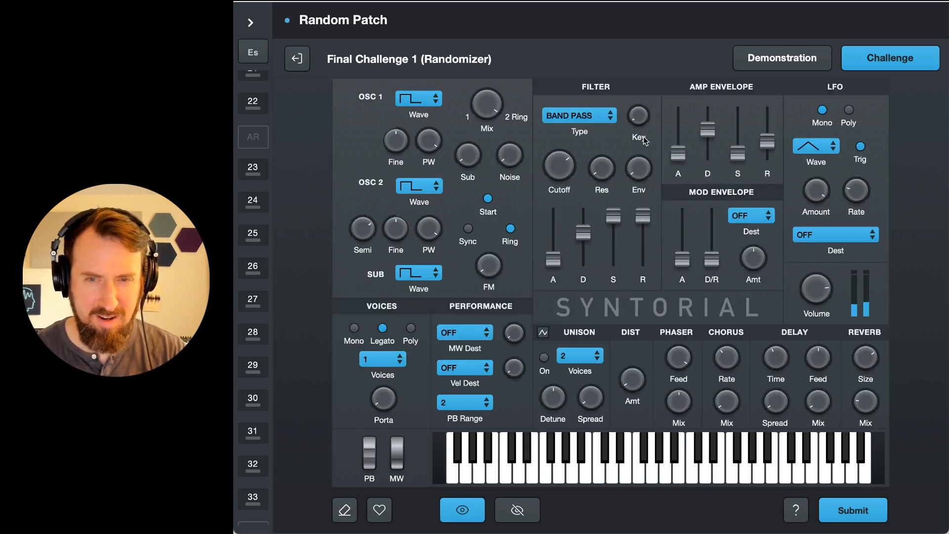
Step: Submit the patch for scoring and correct the mod wheel settings to destination Cutoff with an amount of 0.25
click(858, 516)
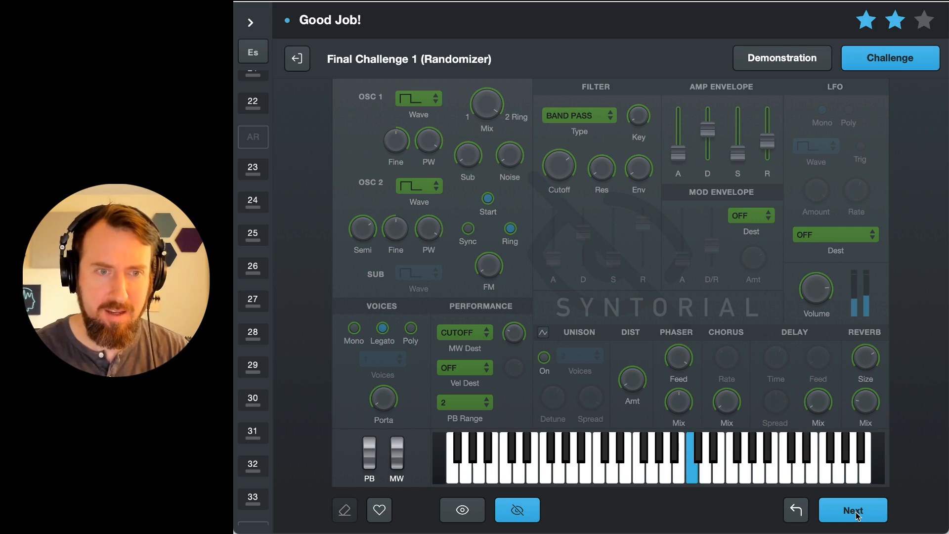
click(855, 513)
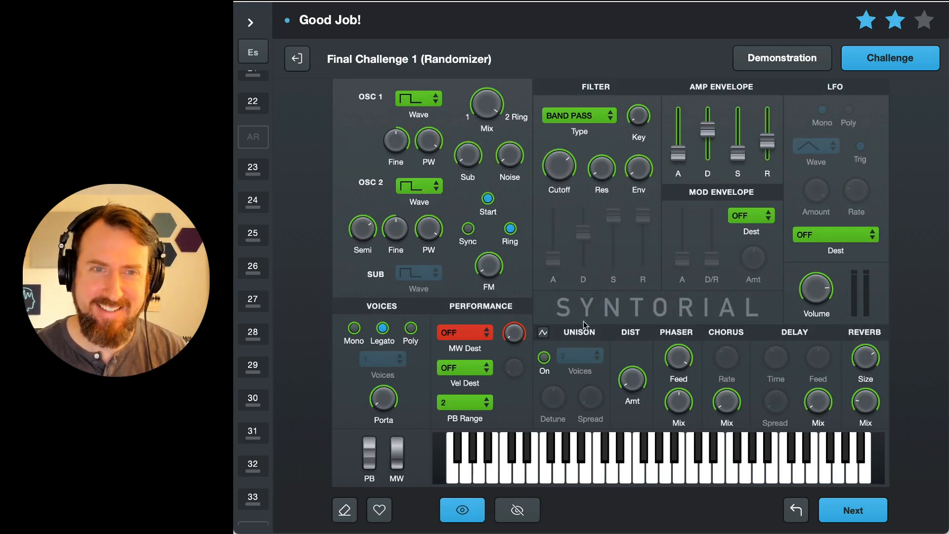
click(485, 337)
click(484, 379)
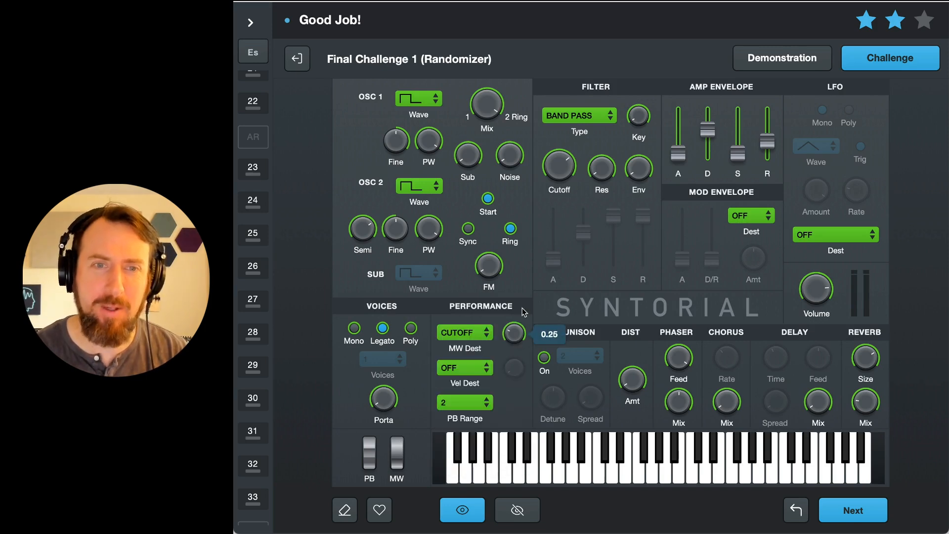